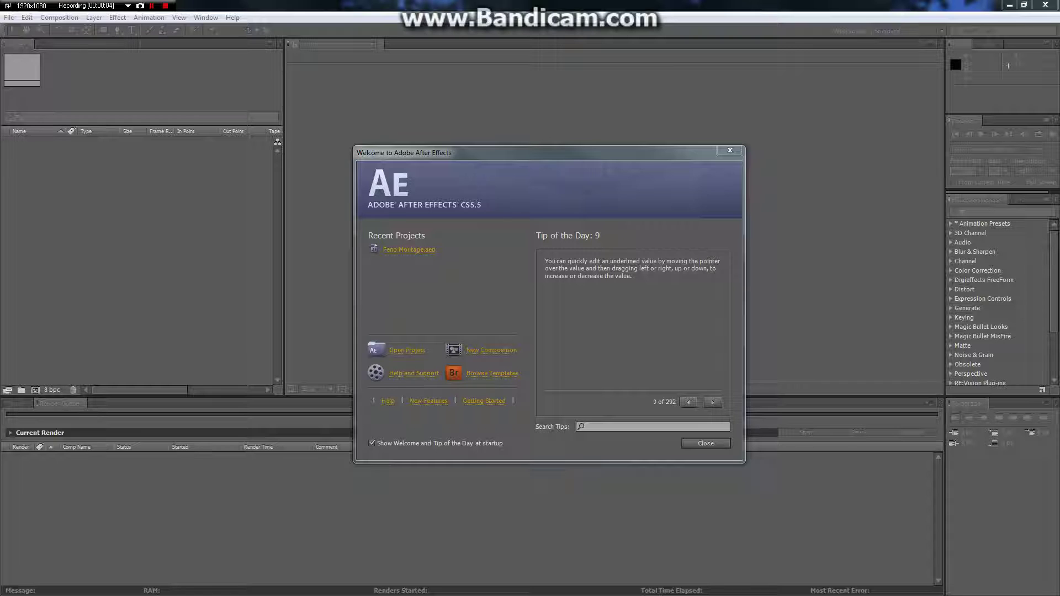
Step: Create a new 1280 x 720 composition named "Black Cinematcs"
click(641, 426)
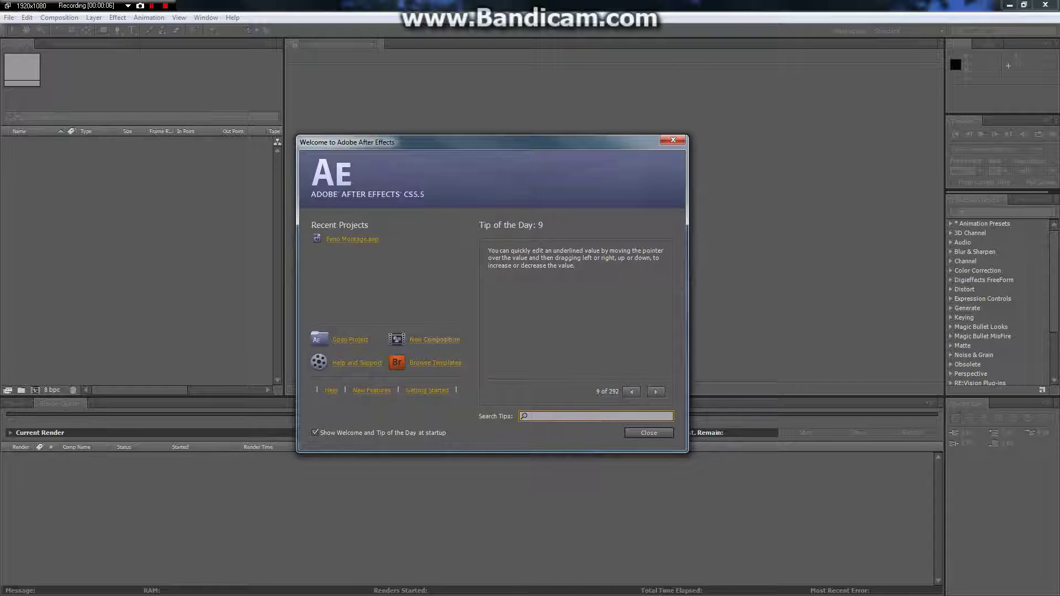
click(435, 340)
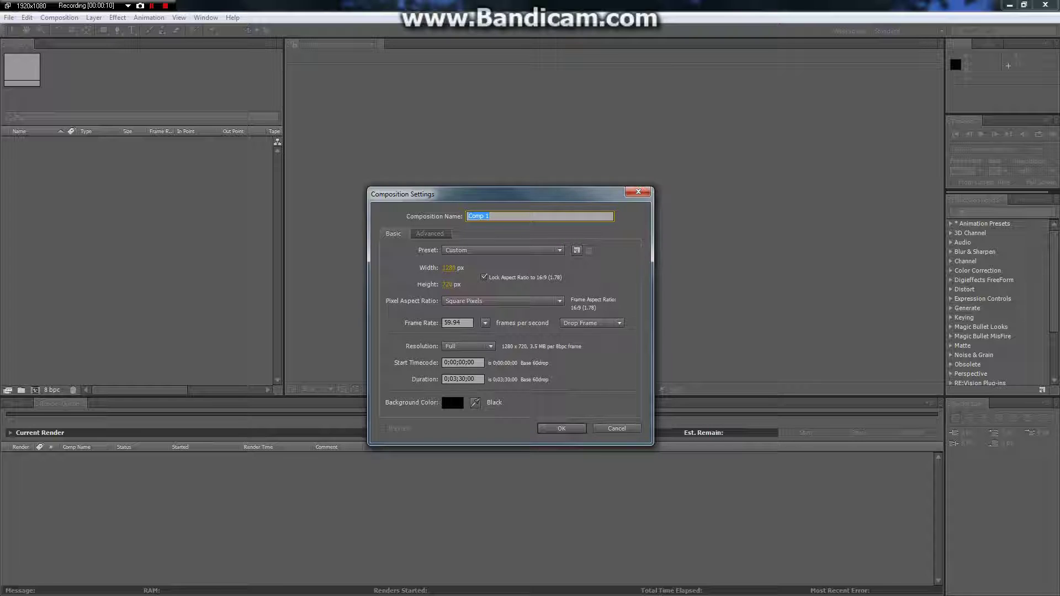
text(Black Cinematcs)
key(Return)
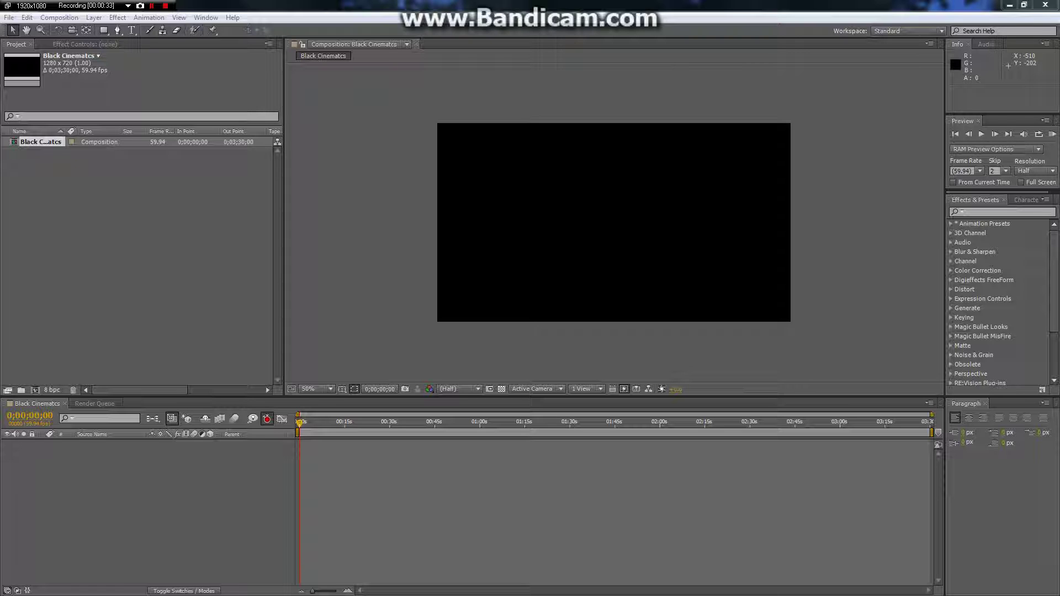
Step: Import crazzzeefeed.MP4, add it to the Black Cinematcs composition and return the playhead to the start
drag(0, 187, 101, 239)
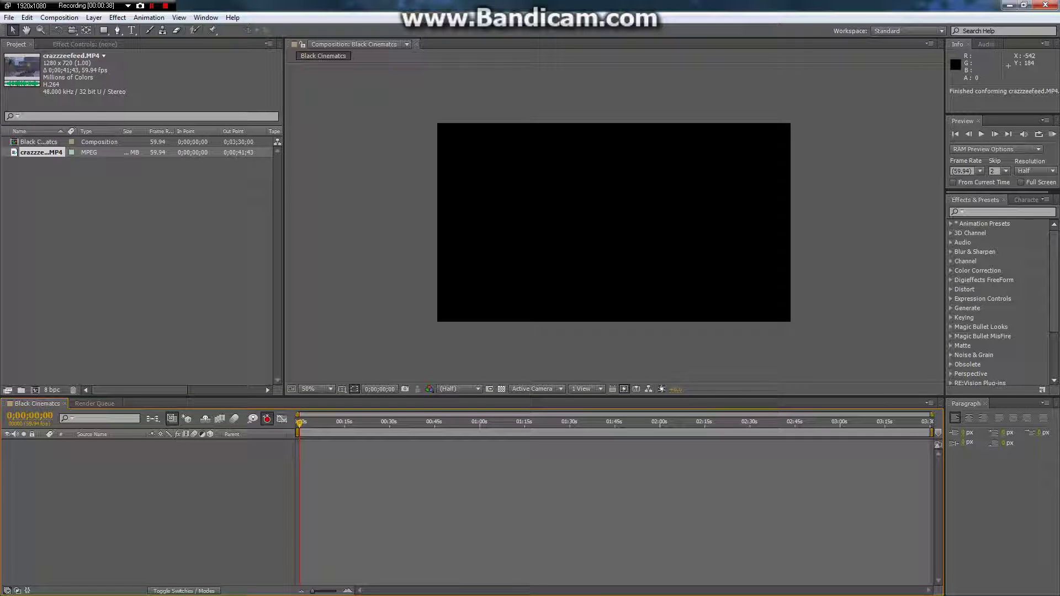
drag(41, 152, 308, 423)
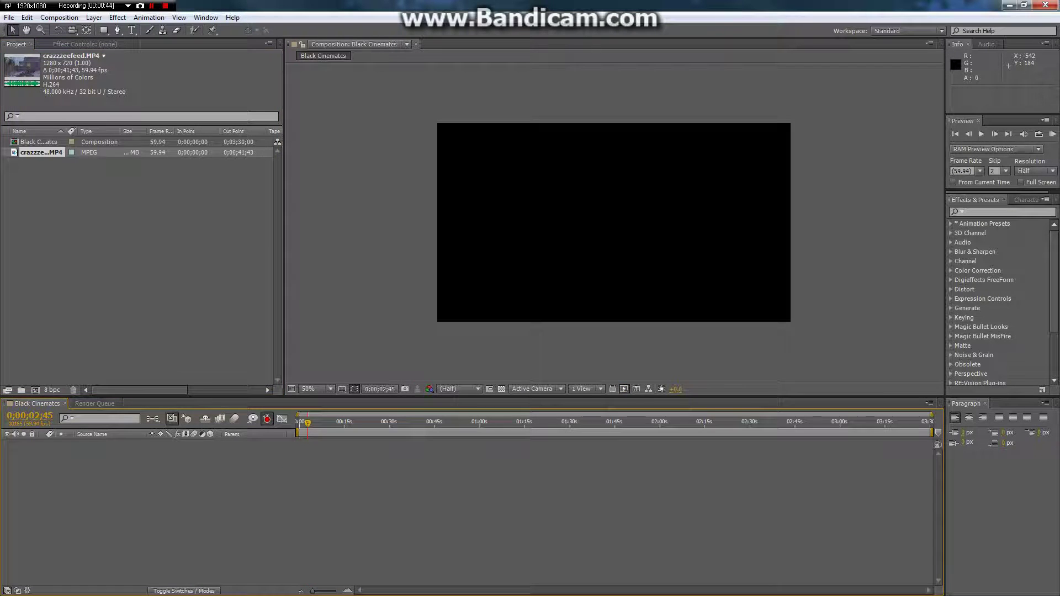
drag(42, 152, 614, 223)
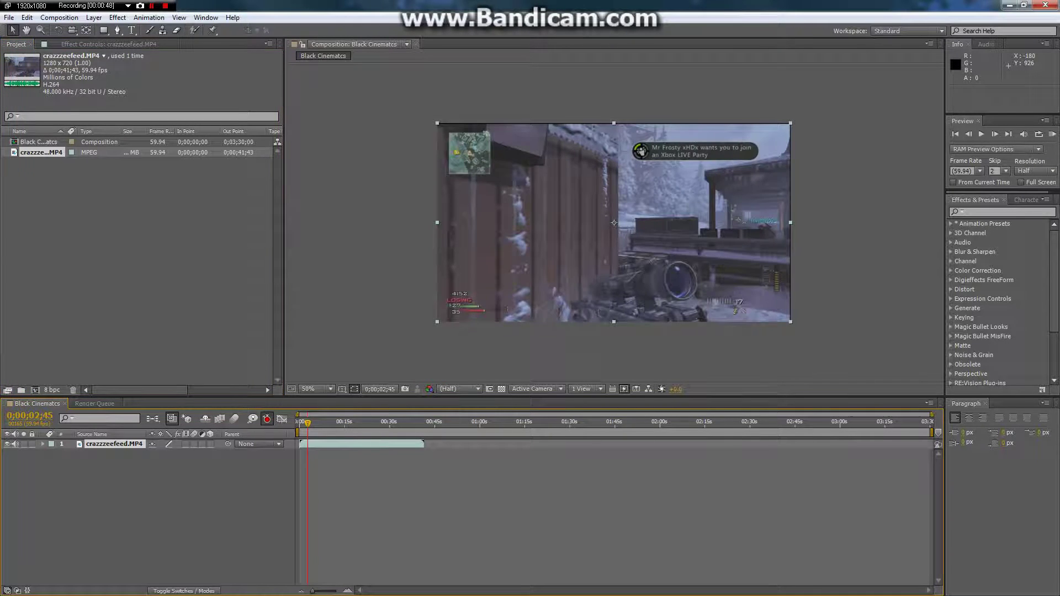
drag(308, 423, 299, 423)
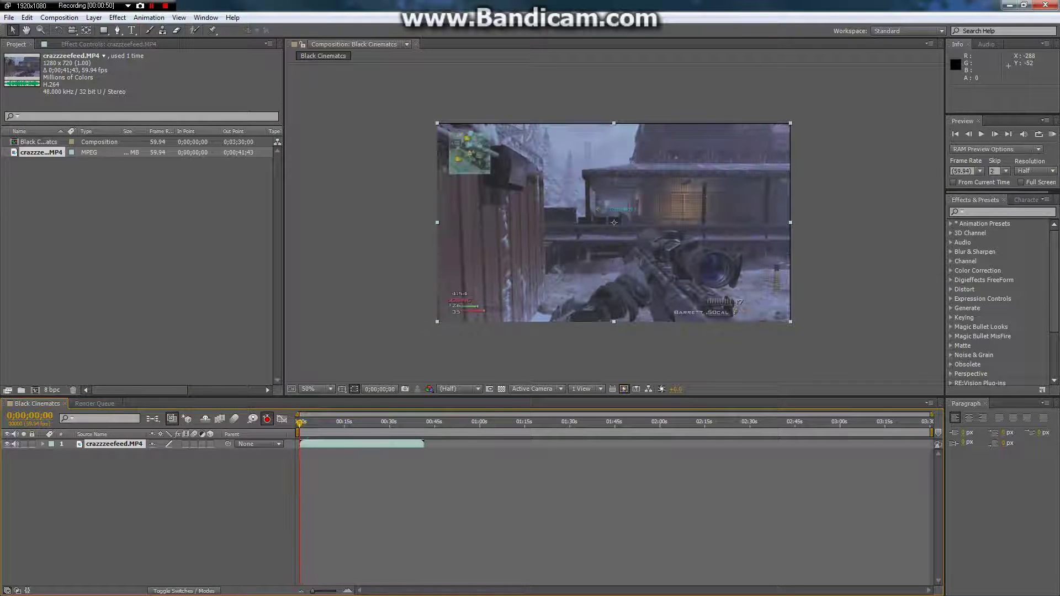
Step: Add a black (000000) solid layer at composition size above the footage
click(117, 17)
mouse_move(94, 18)
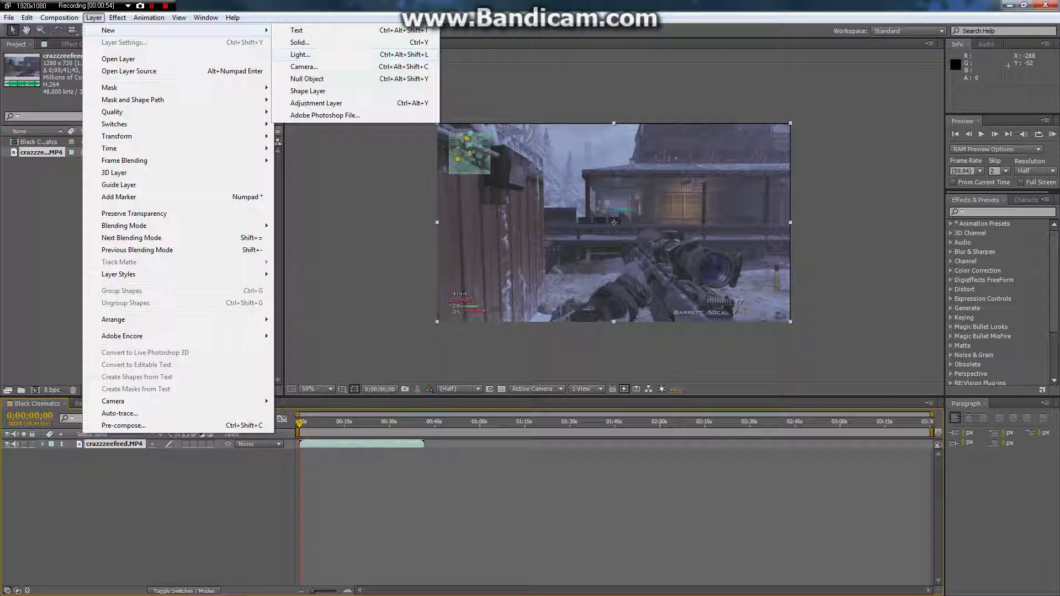
click(300, 42)
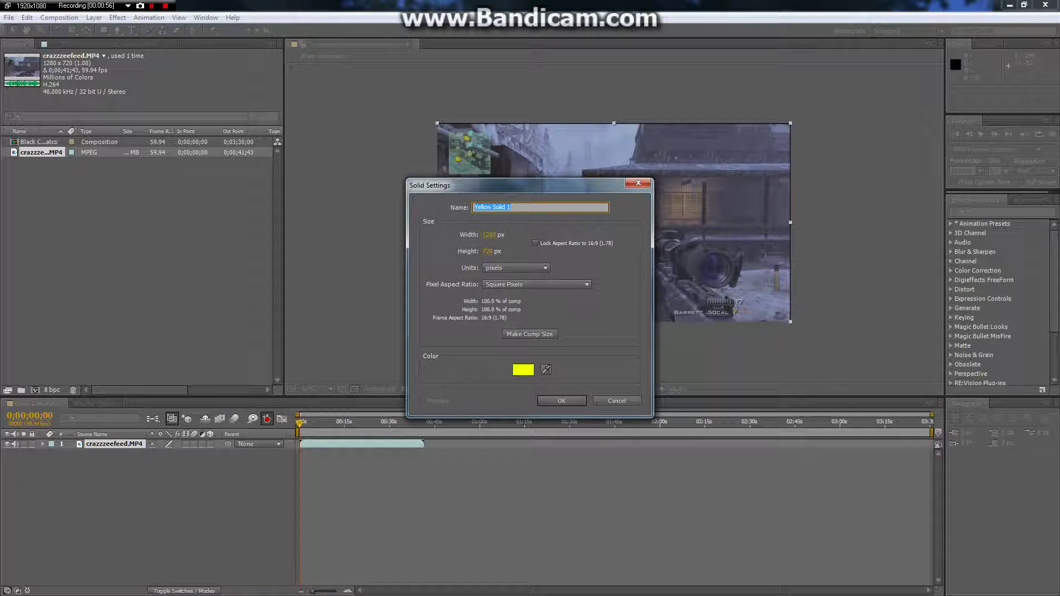
click(524, 370)
click(538, 373)
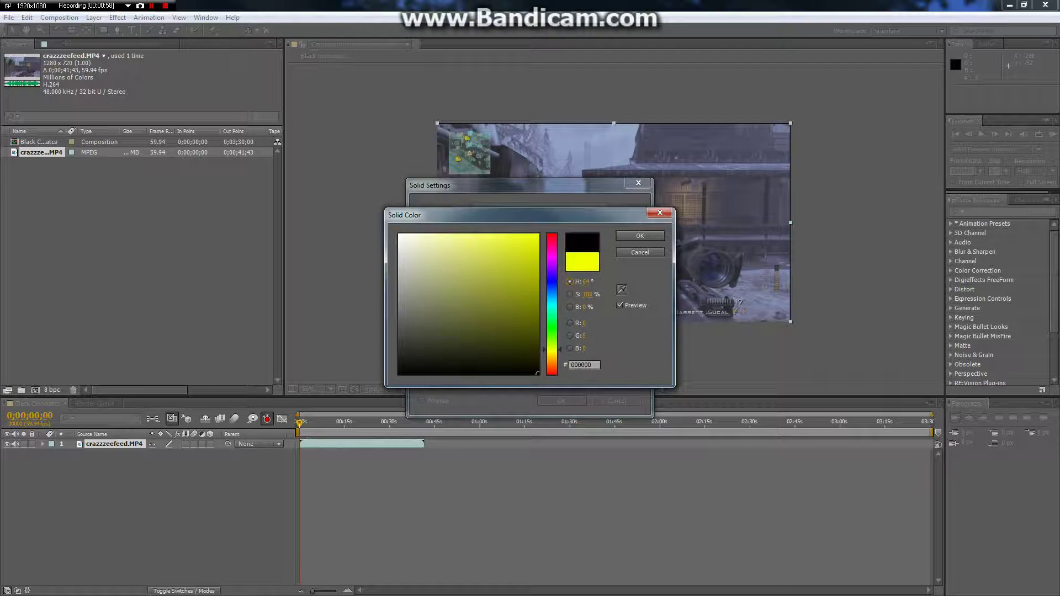
click(639, 237)
key(Return)
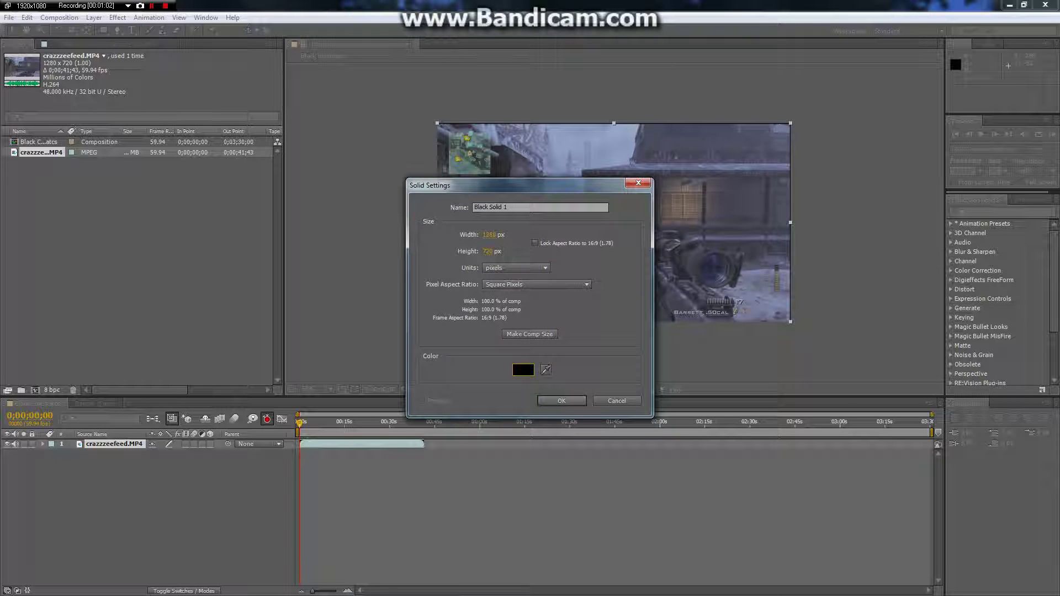
click(562, 400)
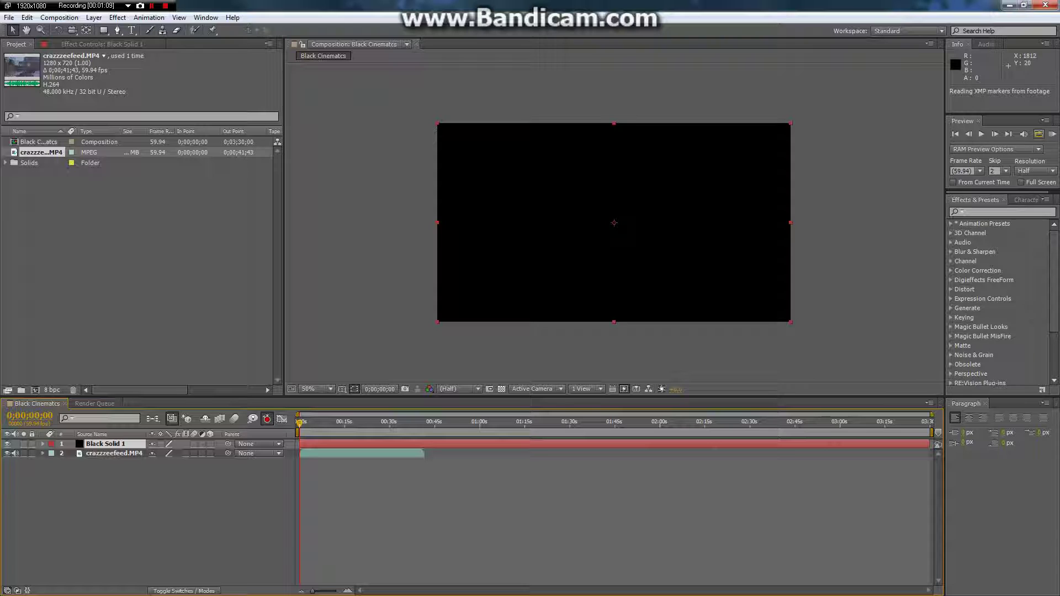
Step: Find the Grid effect and apply it to the black solid
click(969, 211)
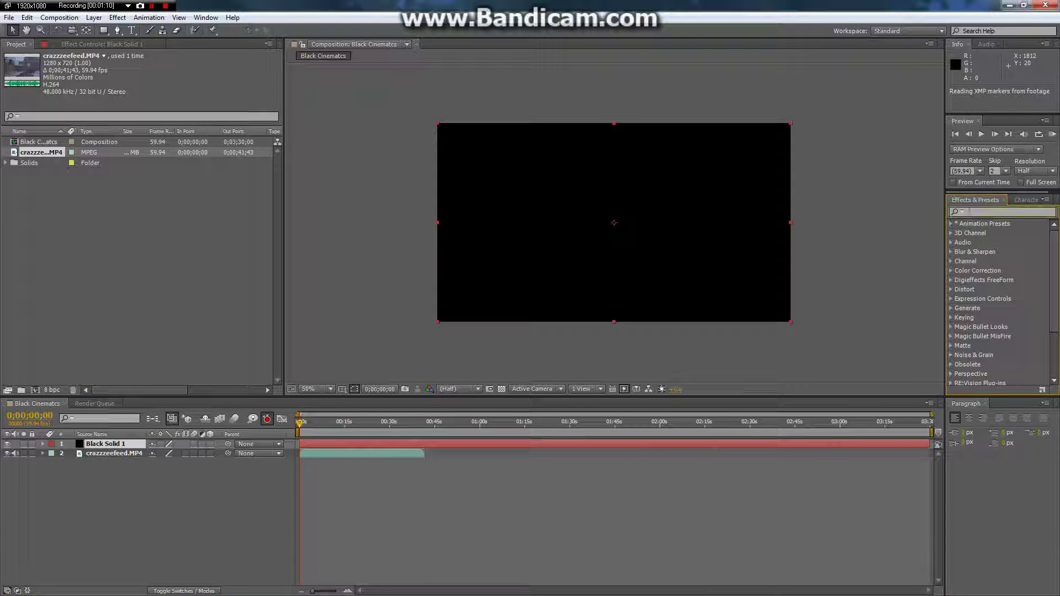
text(grid)
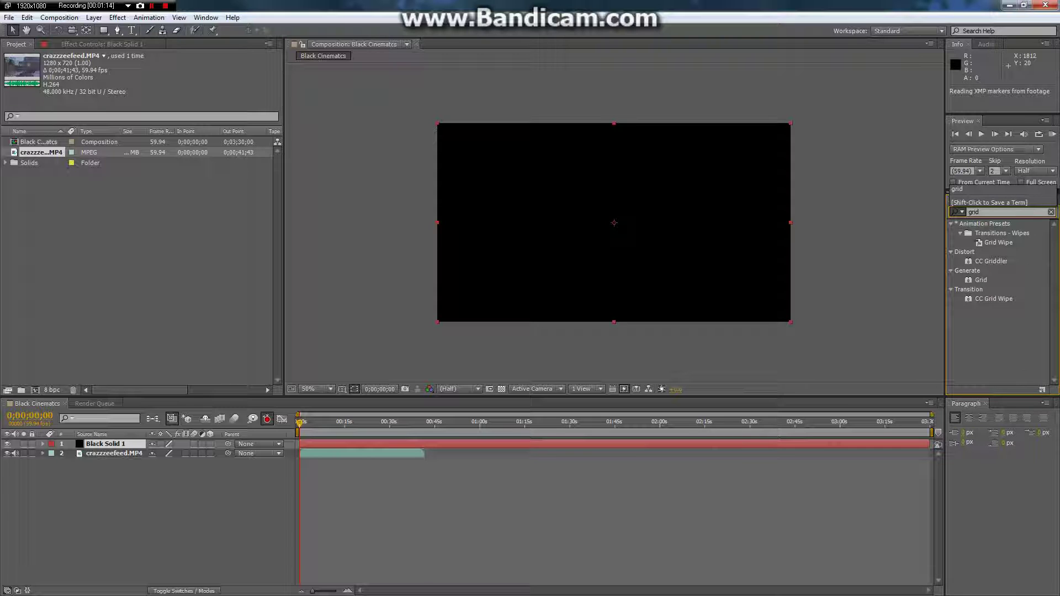
drag(1000, 282, 617, 216)
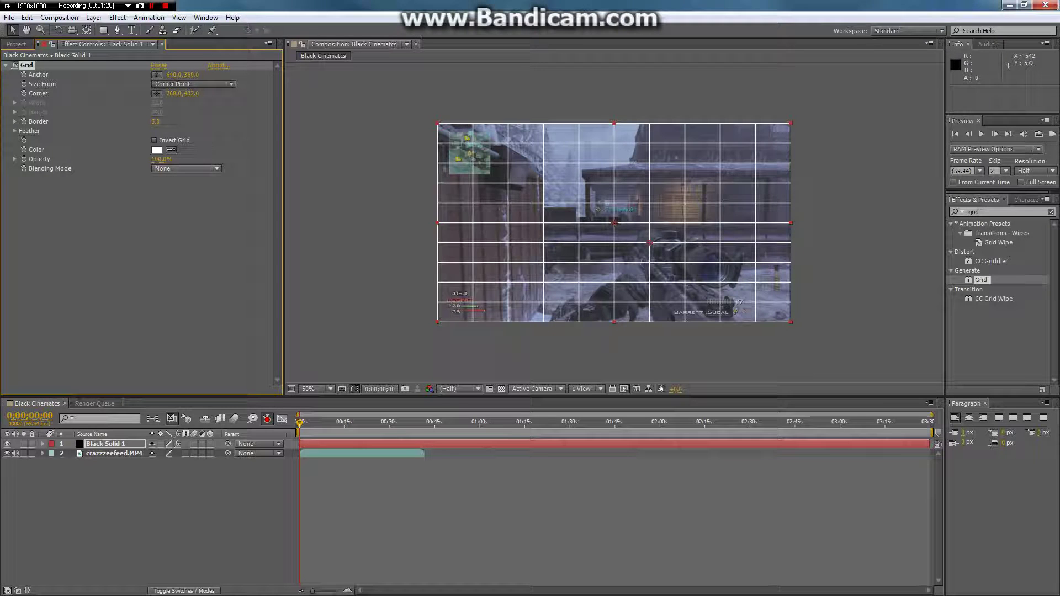
Step: Rename the black solid layer "cinematc black bars"
right_click(130, 443)
click(154, 435)
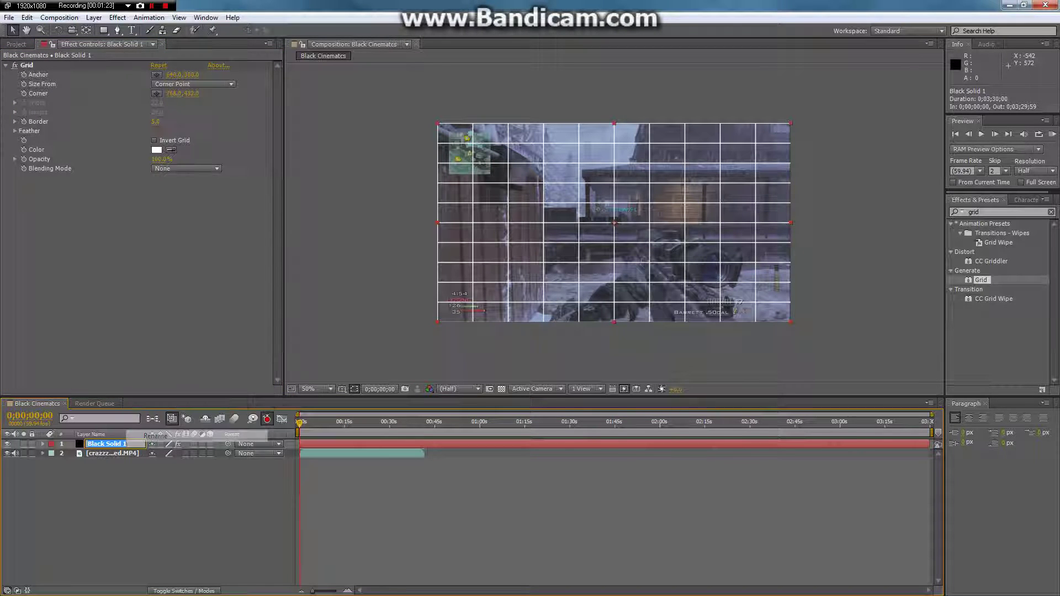
text(cin)
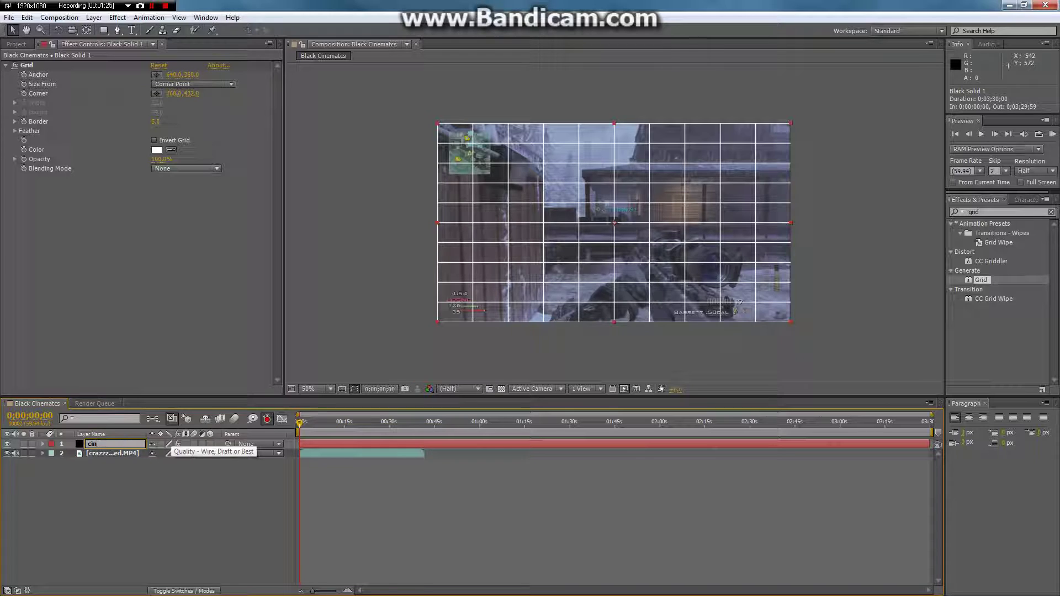
text(ematc bal)
key(BackSpace)
key(BackSpace)
text(lack bar)
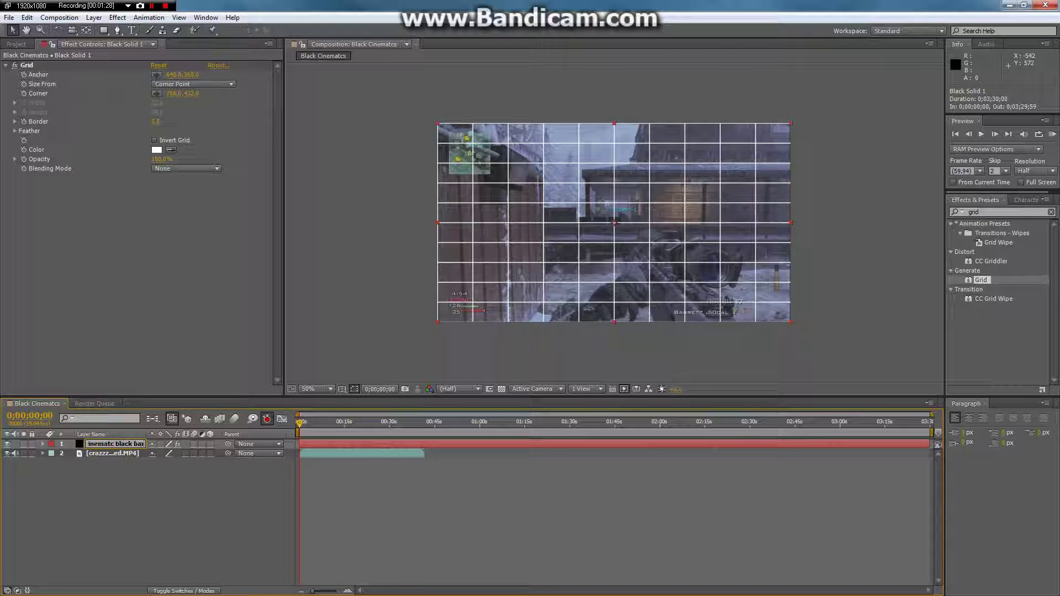
text(s)
key(Return)
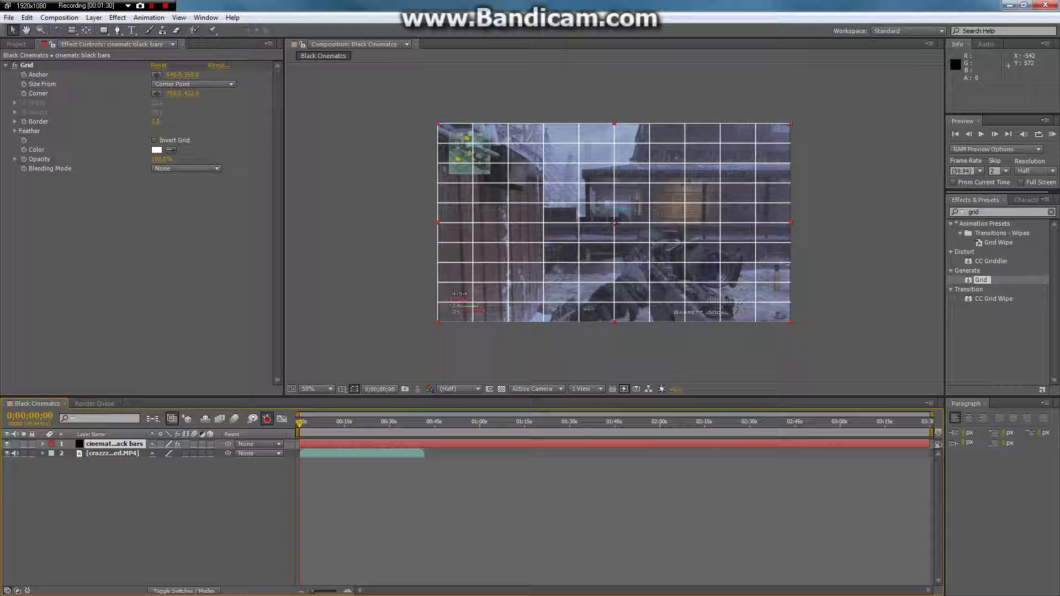
Step: Size the grid from Width & Height Sliders and move its anchor to the lower-left corner of the frame
click(193, 84)
click(182, 114)
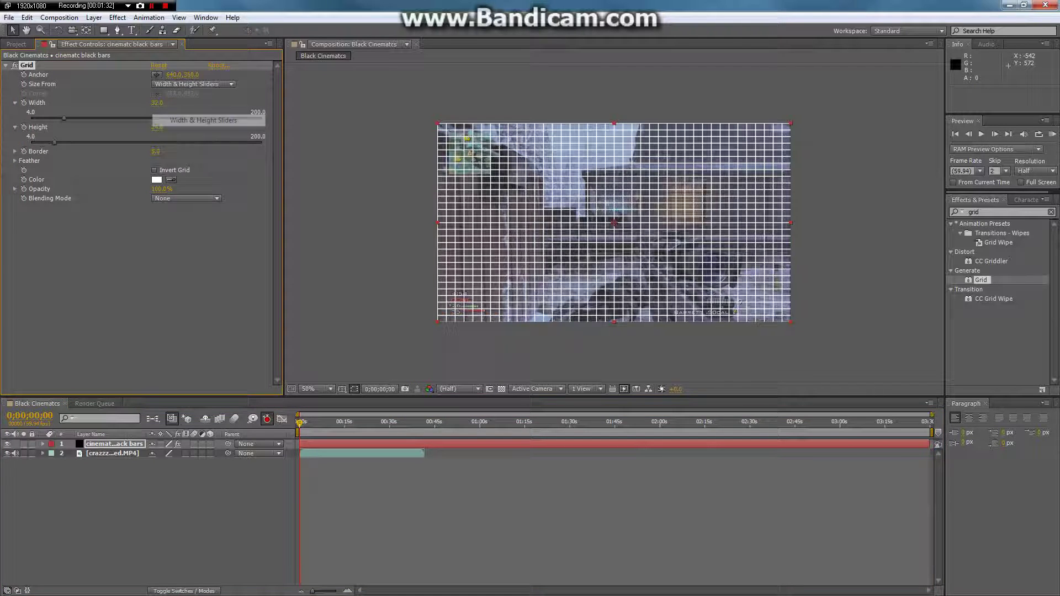
drag(64, 118, 76, 118)
drag(613, 222, 437, 322)
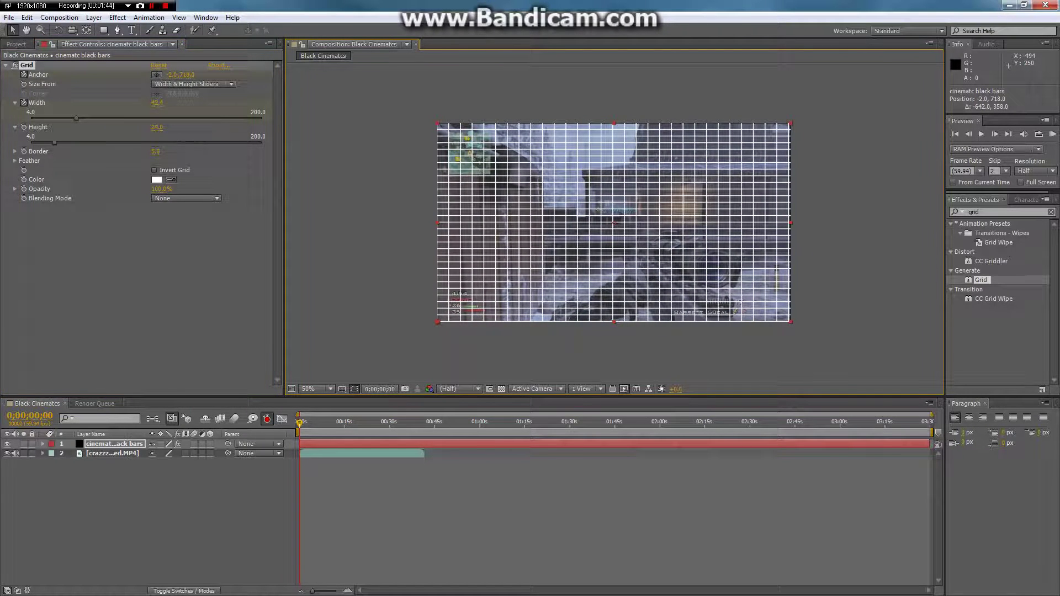
Step: Widen the grid well beyond the frame width and set its height to about 713, leaving only lines along the upper and lower edges
drag(159, 104, 924, 103)
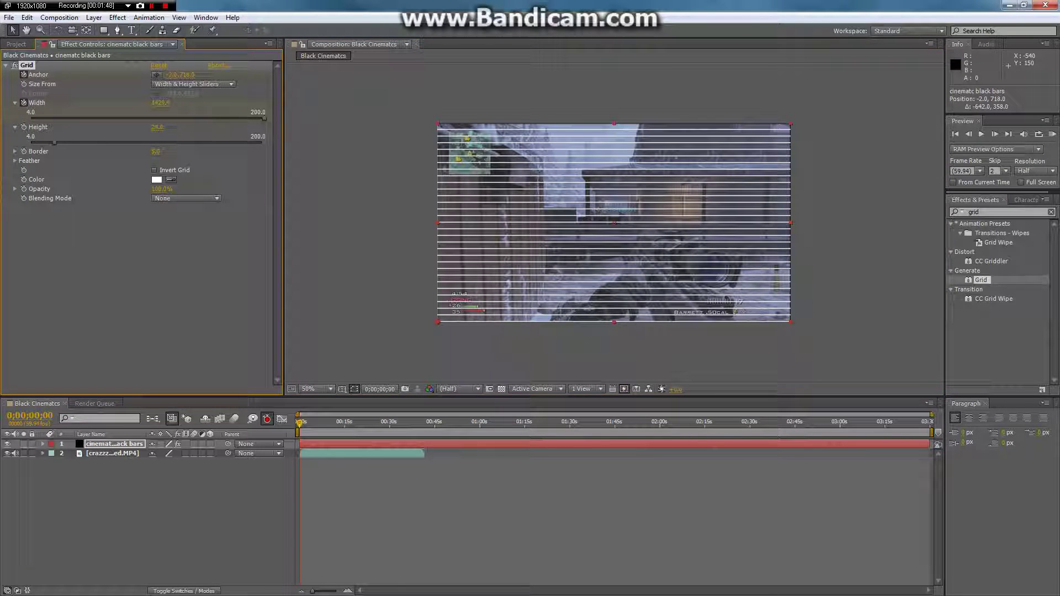
drag(161, 103, 301, 116)
drag(215, 102, 231, 103)
click(157, 128)
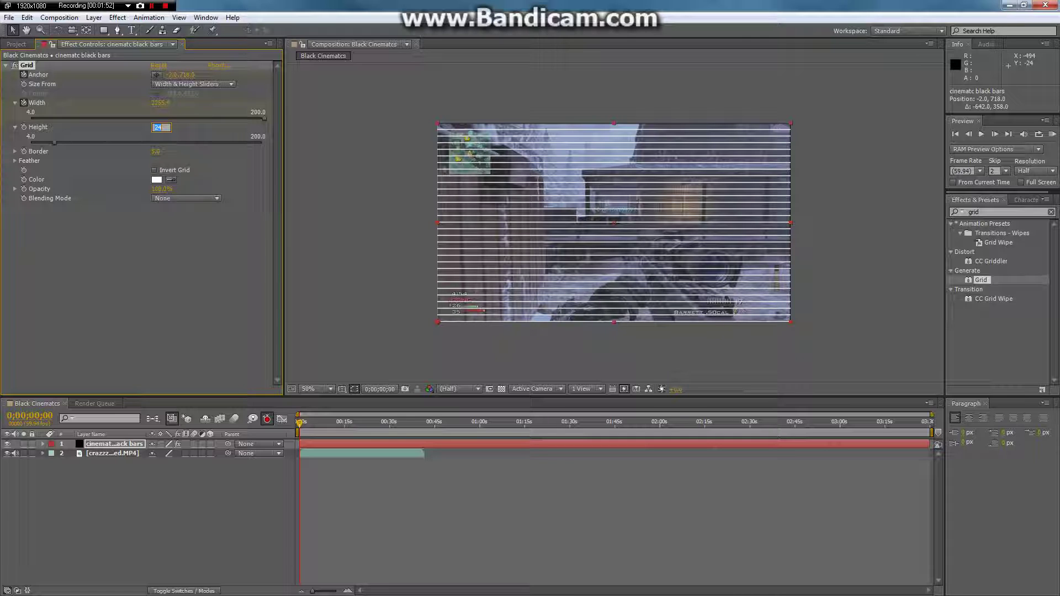
text(71)
key(Return)
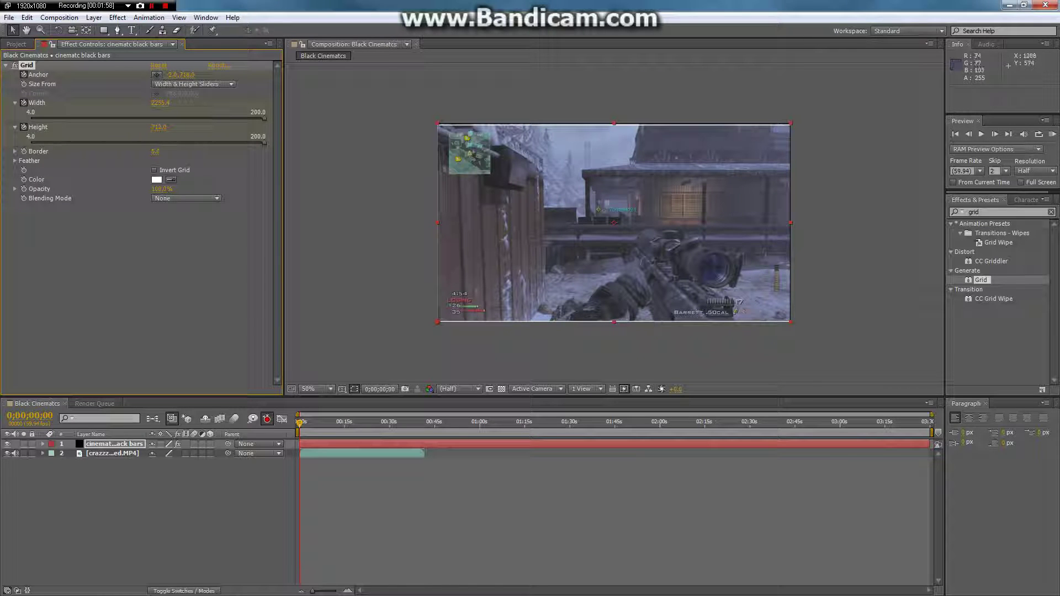
Step: Set the grid colour to black (000000) with the playhead at the start of the composition
drag(300, 423, 298, 423)
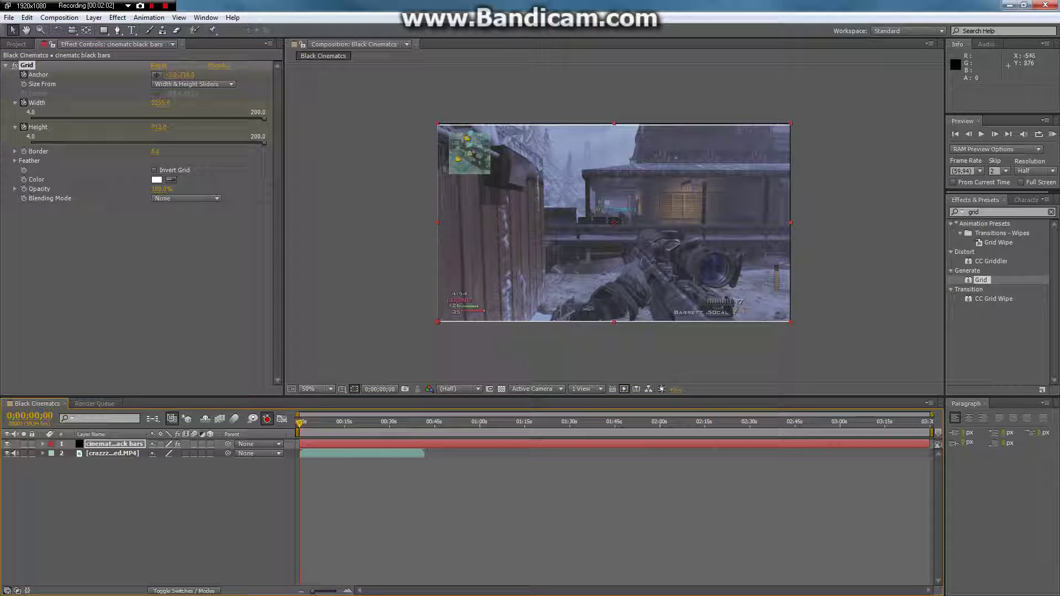
click(156, 179)
drag(497, 292, 539, 375)
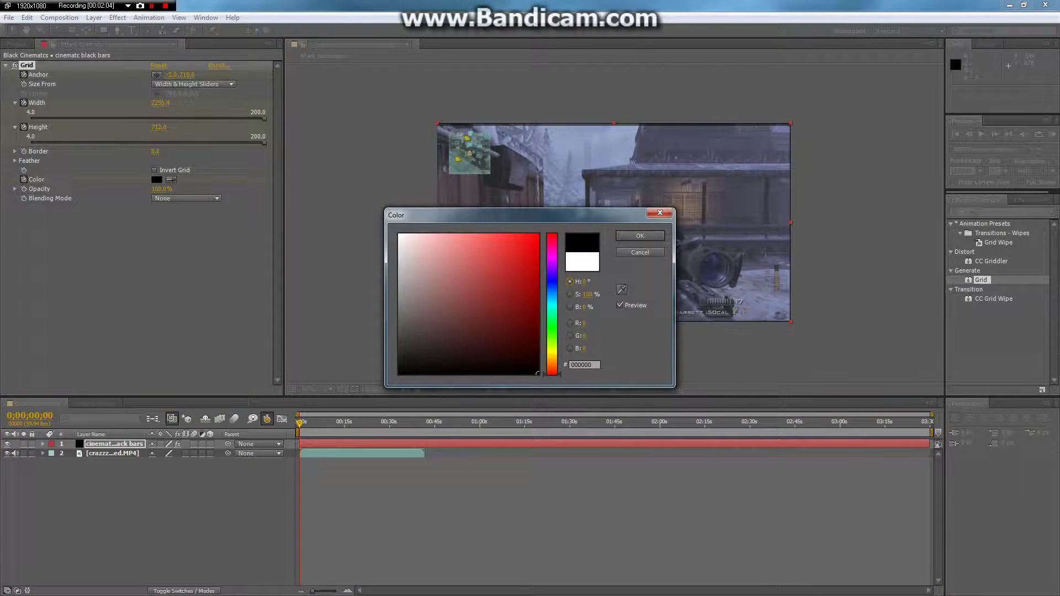
click(639, 236)
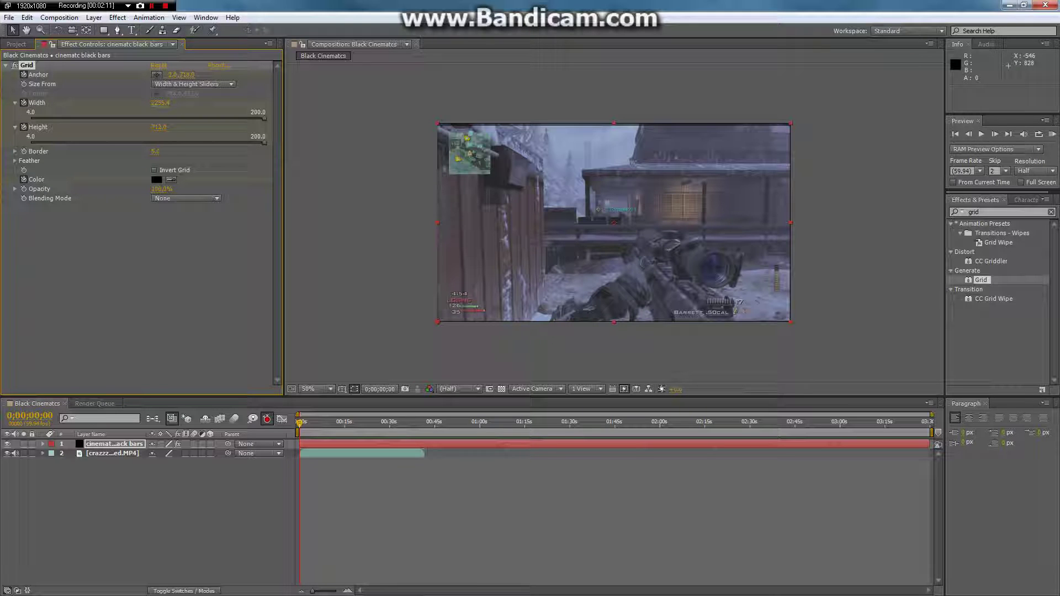
Step: Set the grid border to 120 and move its anchor left outside the frame to about x -352
click(155, 152)
text(120)
key(Return)
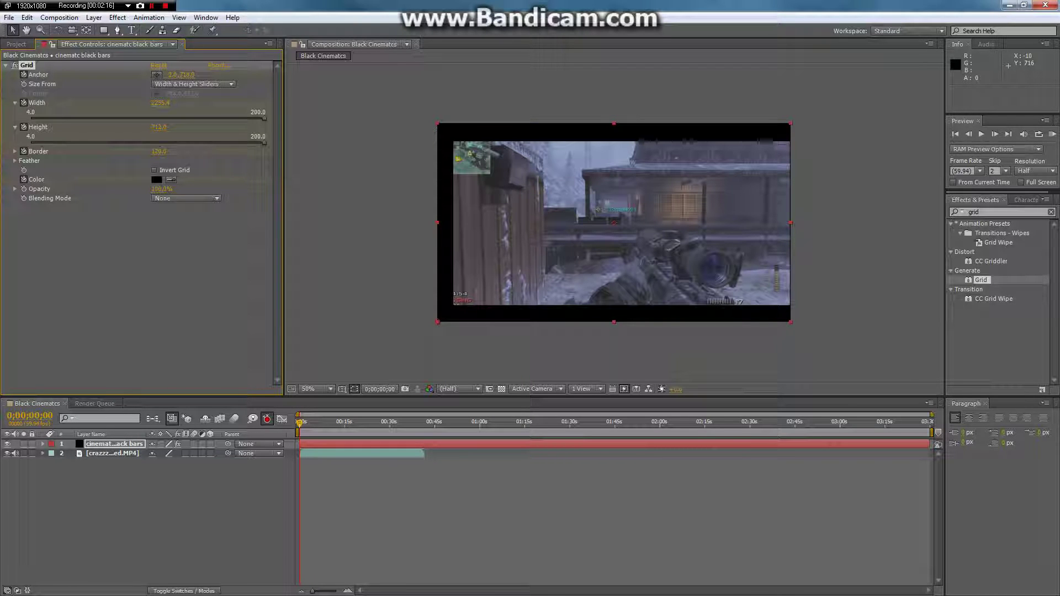
drag(439, 324, 340, 321)
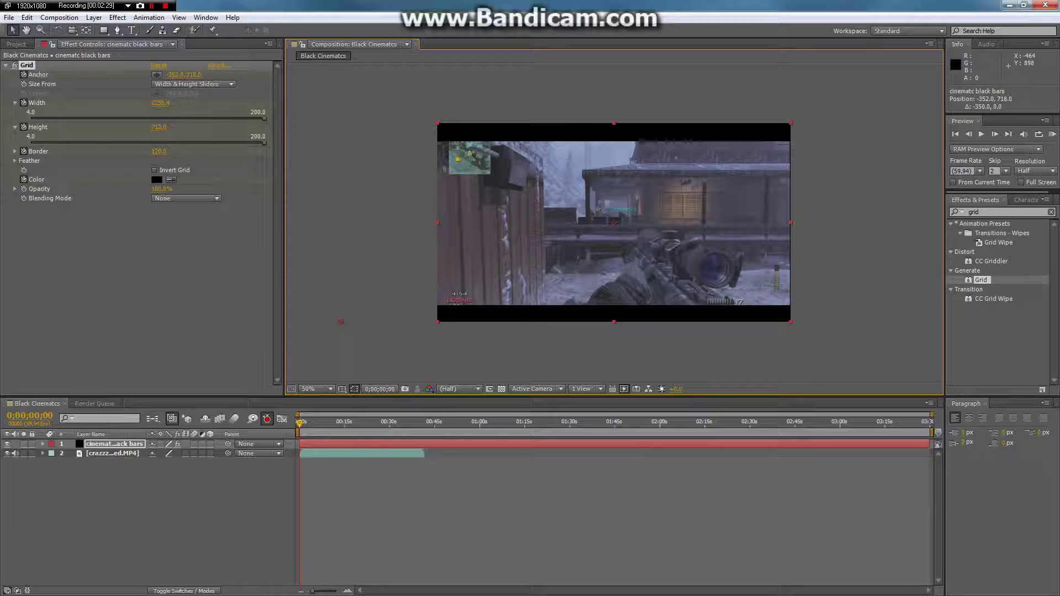
Step: Shift the crazzzeefeed.MP4 layer slightly left and enlarge it a little from its upper-right corner to cover the frame
click(113, 453)
drag(645, 248, 643, 249)
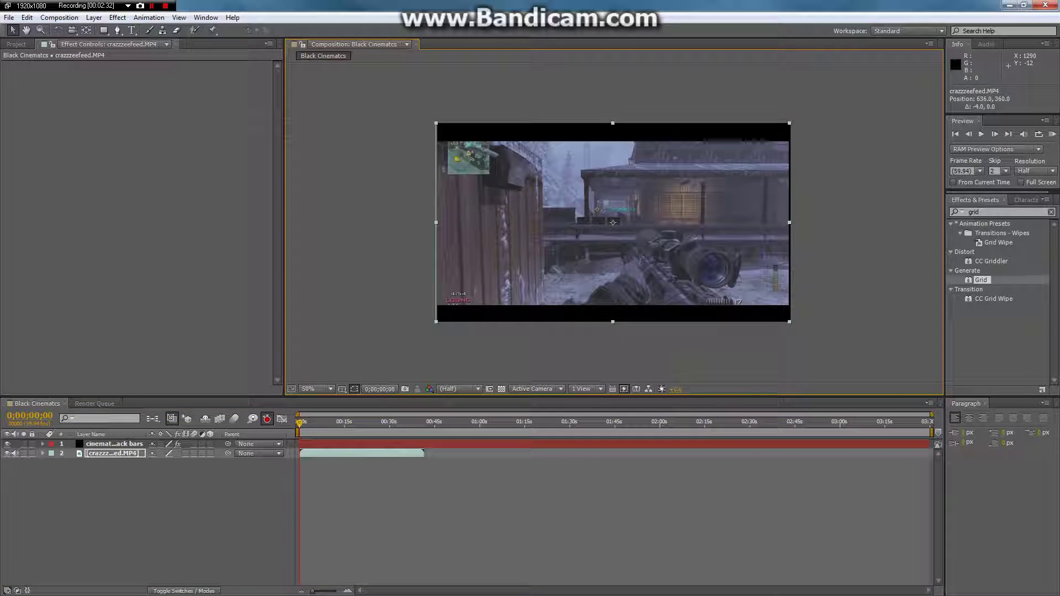
drag(789, 122, 791, 122)
click(798, 105)
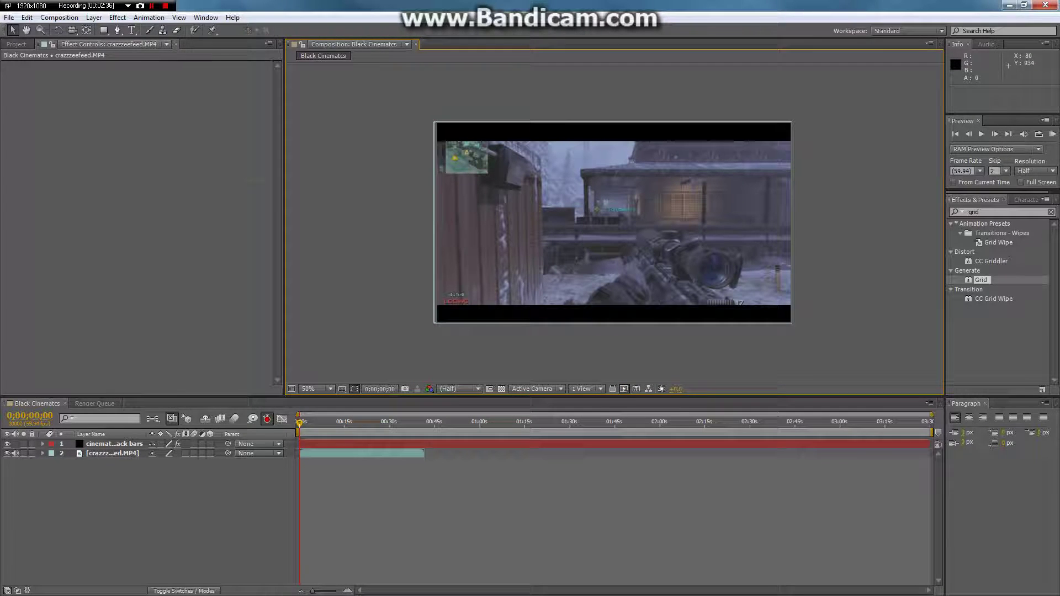
Step: Fit the composition to the viewer and play and scrub through the footage to check the black bars
click(114, 444)
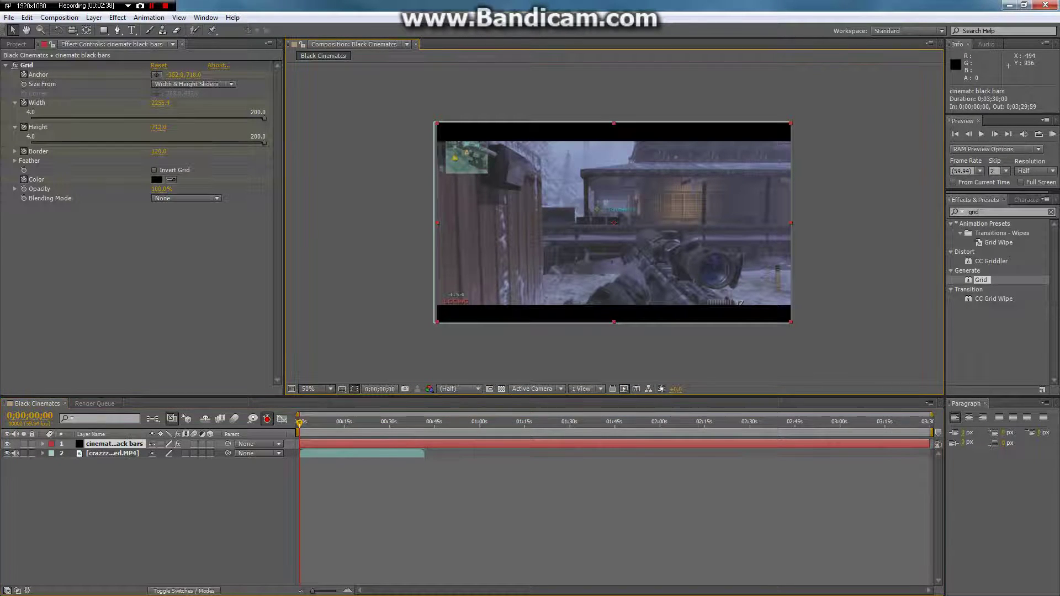
click(312, 389)
click(337, 413)
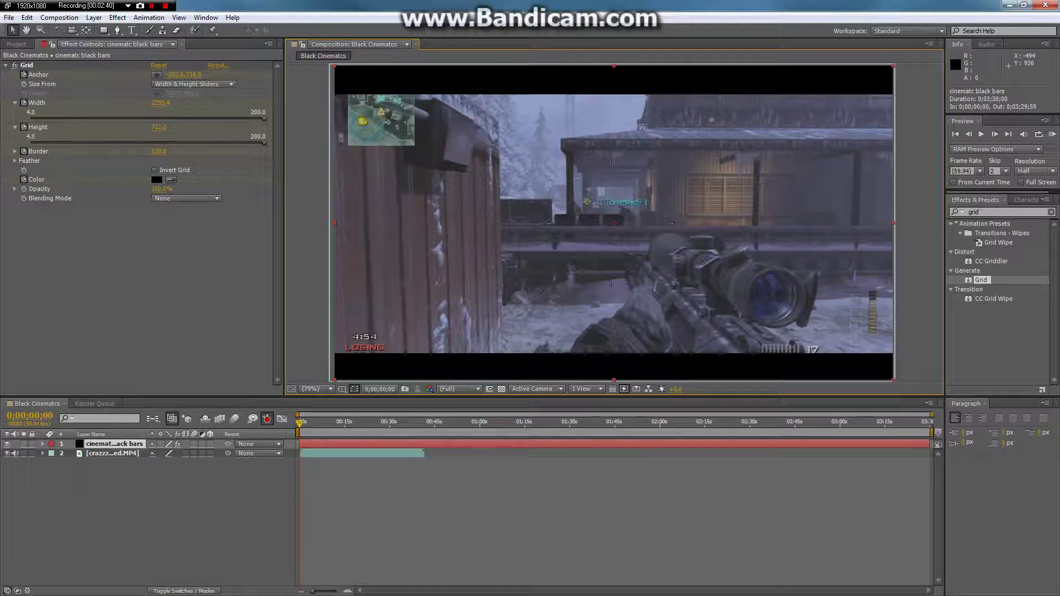
key(space)
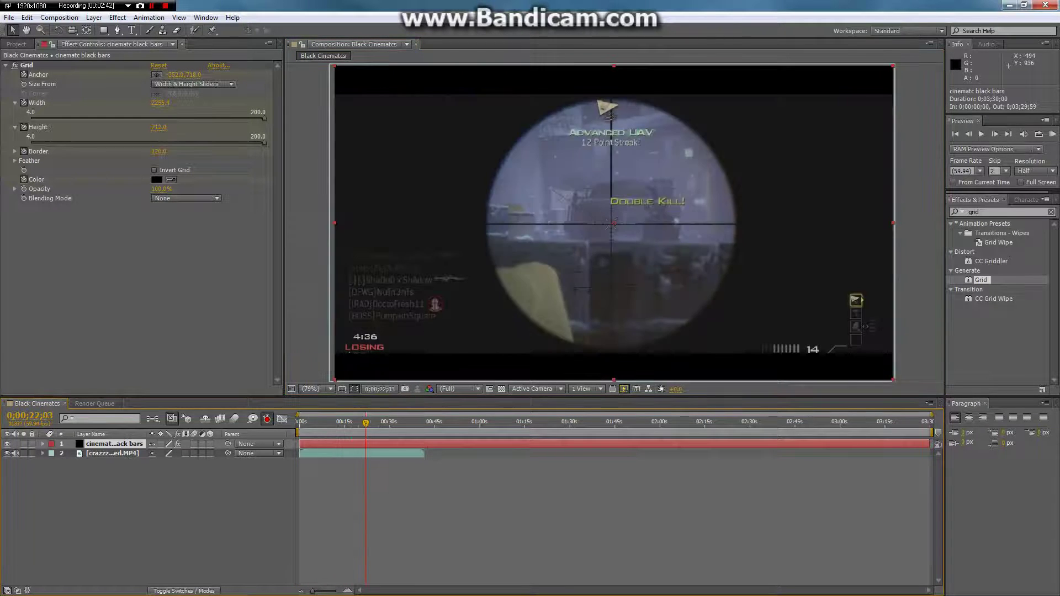
drag(373, 423, 303, 423)
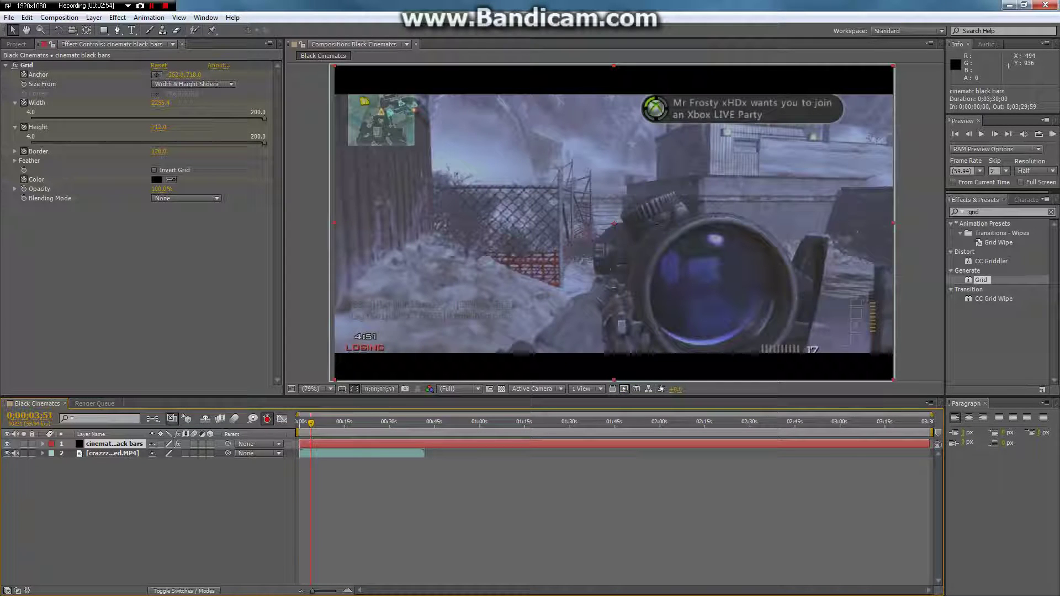
Step: Zoom the timeline in to roughly the first minute and reveal the Grid effect's properties on the black bars layer
drag(932, 415, 464, 414)
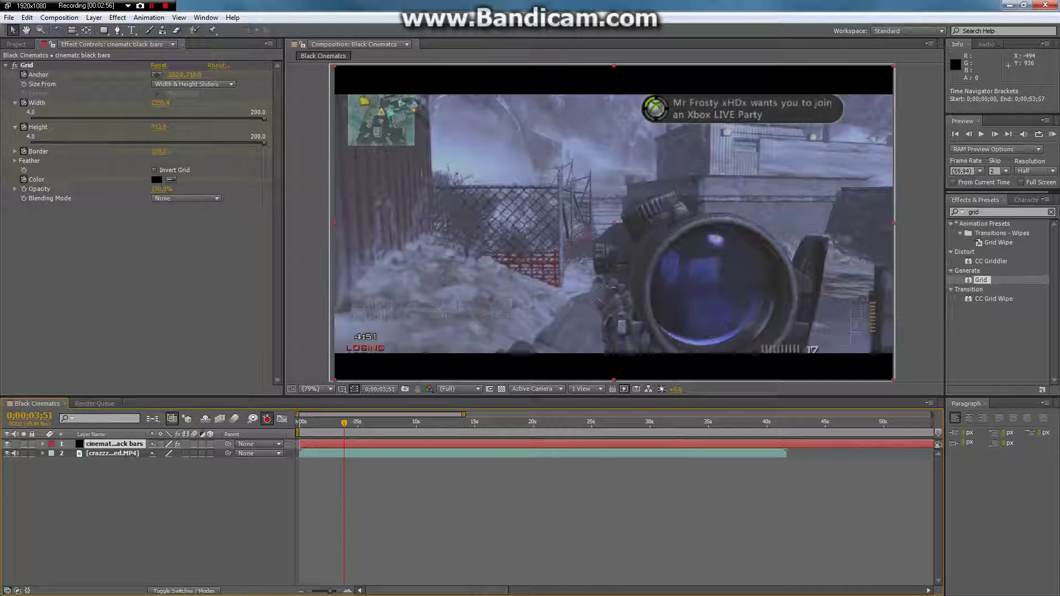
key(e)
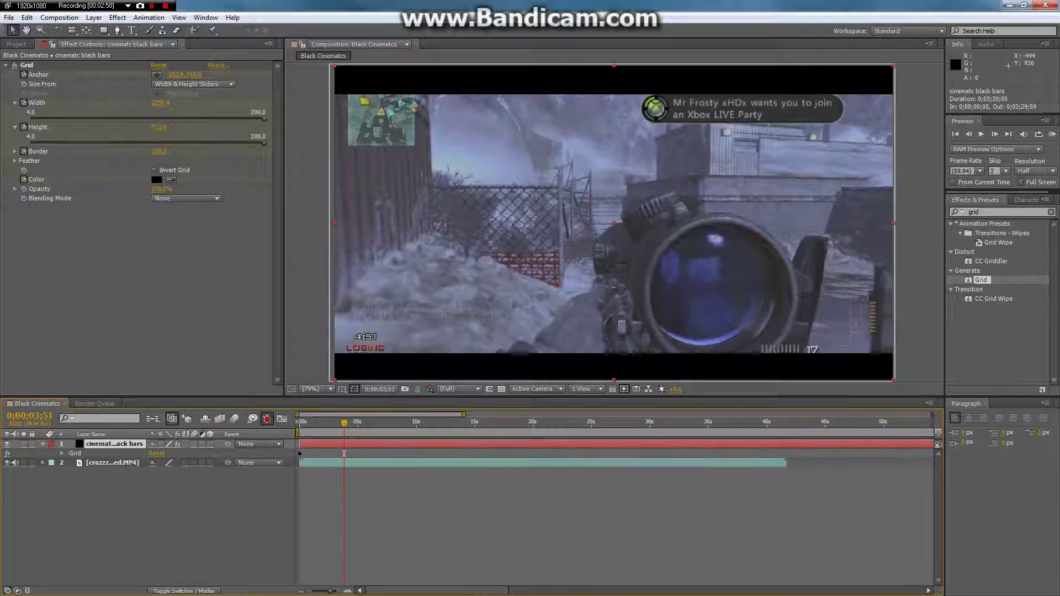
click(62, 454)
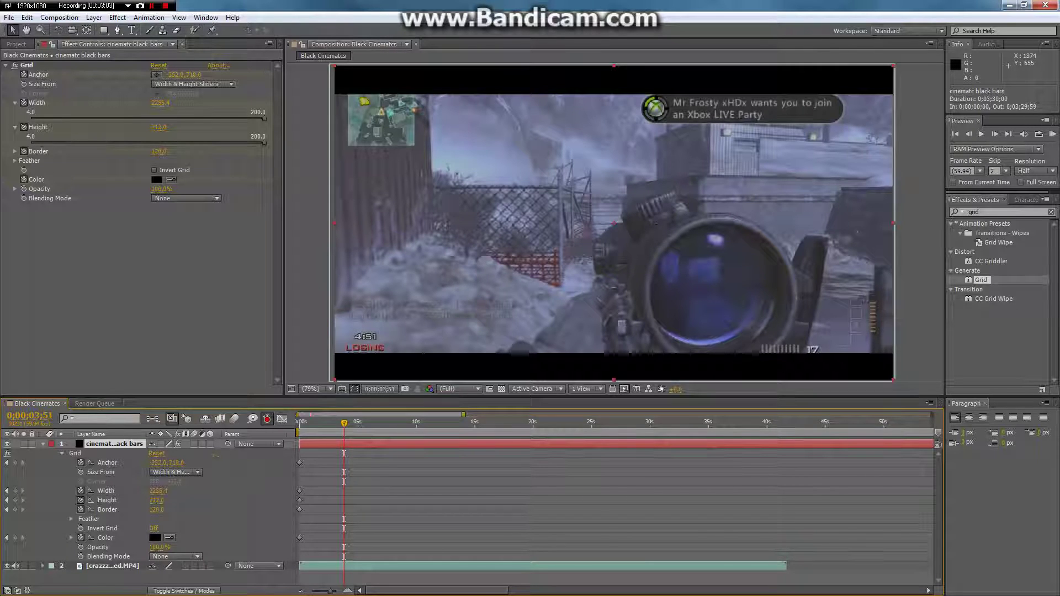
key(ctrl+shift+a)
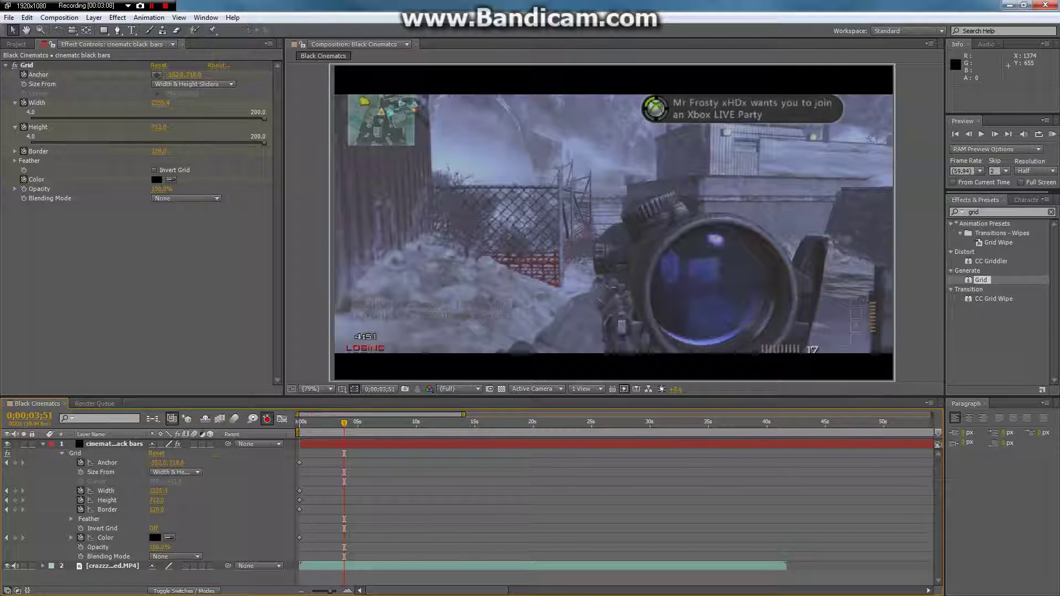
Step: Add a grid Border keyframe at 0;00;03;30 and raise the border to about 369 at 0;00;04;29
drag(344, 422, 304, 423)
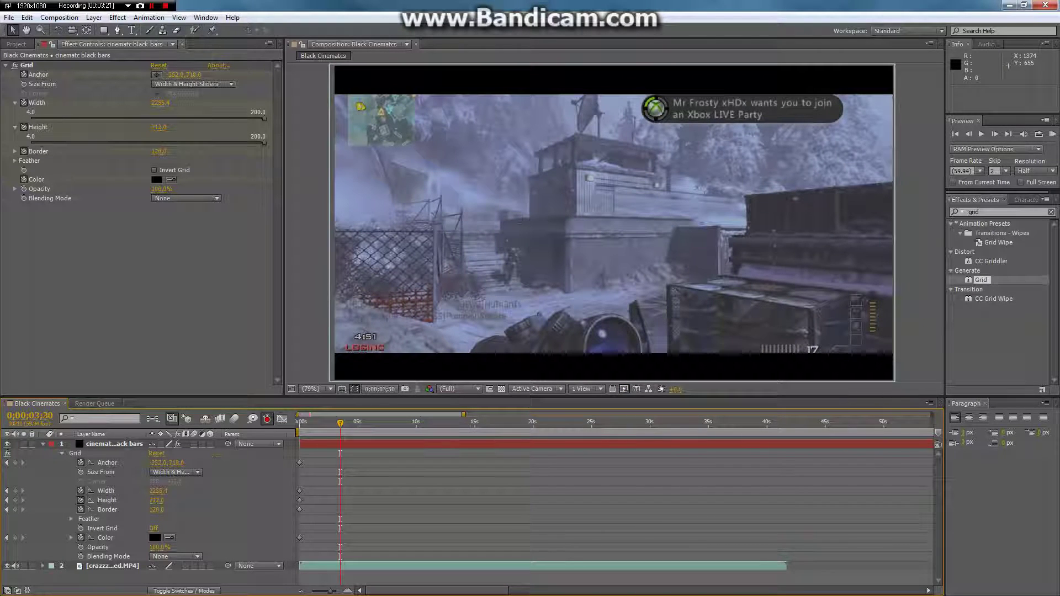
click(15, 510)
key(space)
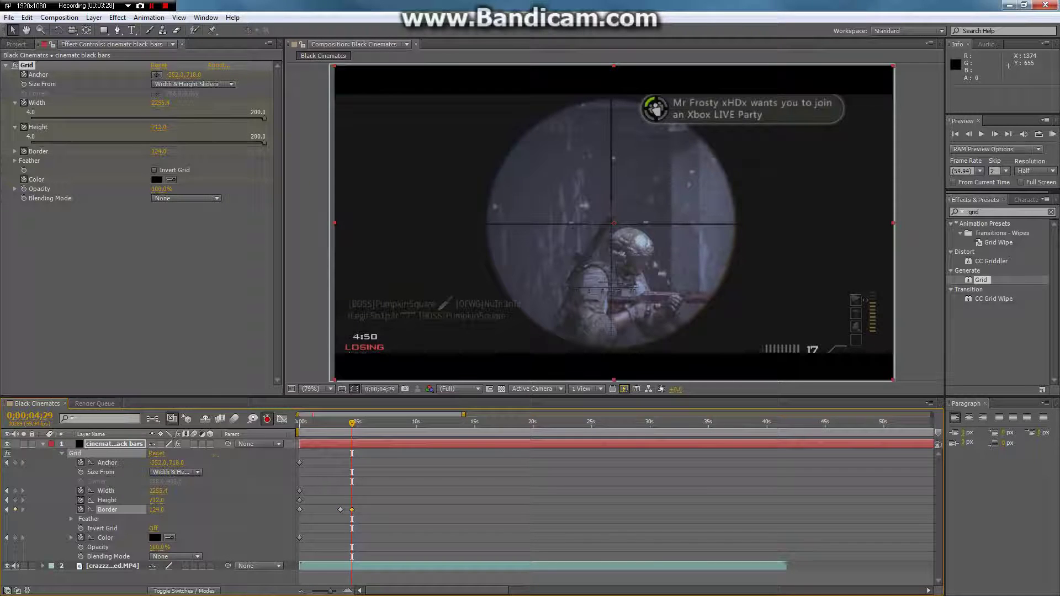
drag(157, 510, 292, 510)
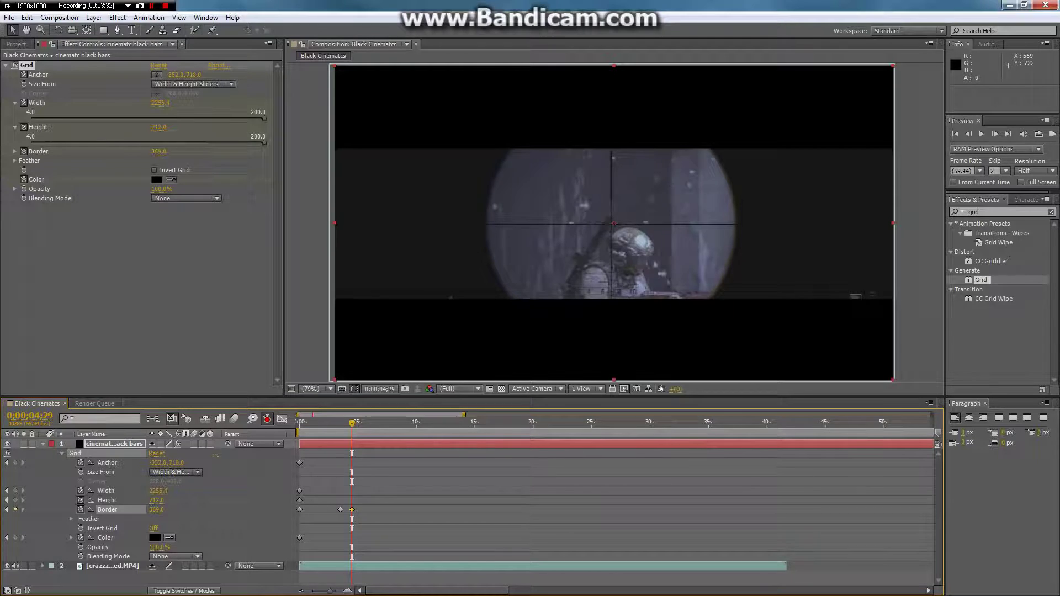
Step: Advance the playhead to 0;00;04;49 and set the grid Border back to 120 there
key(space)
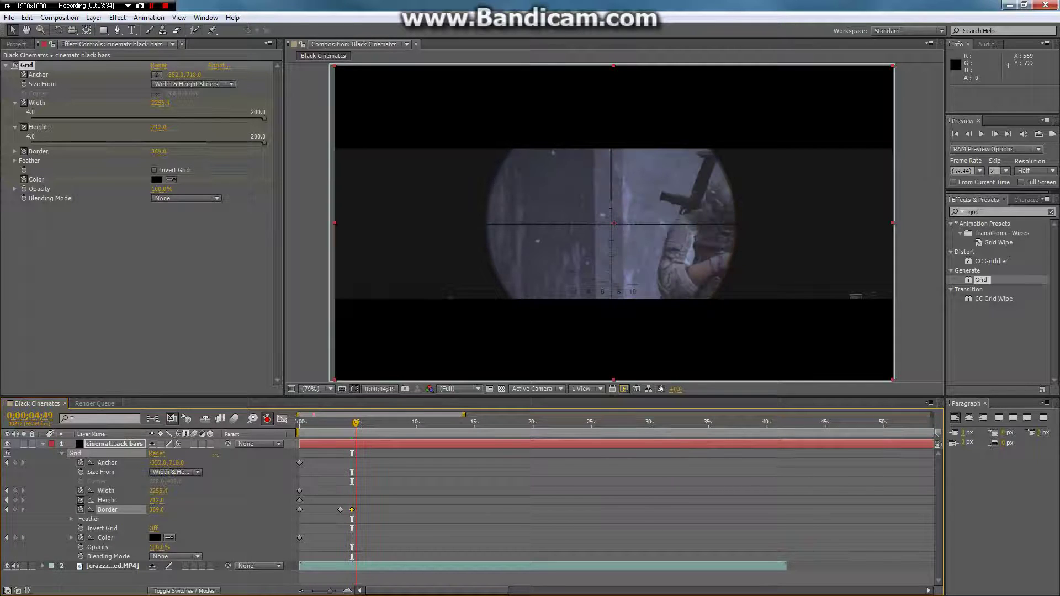
click(157, 510)
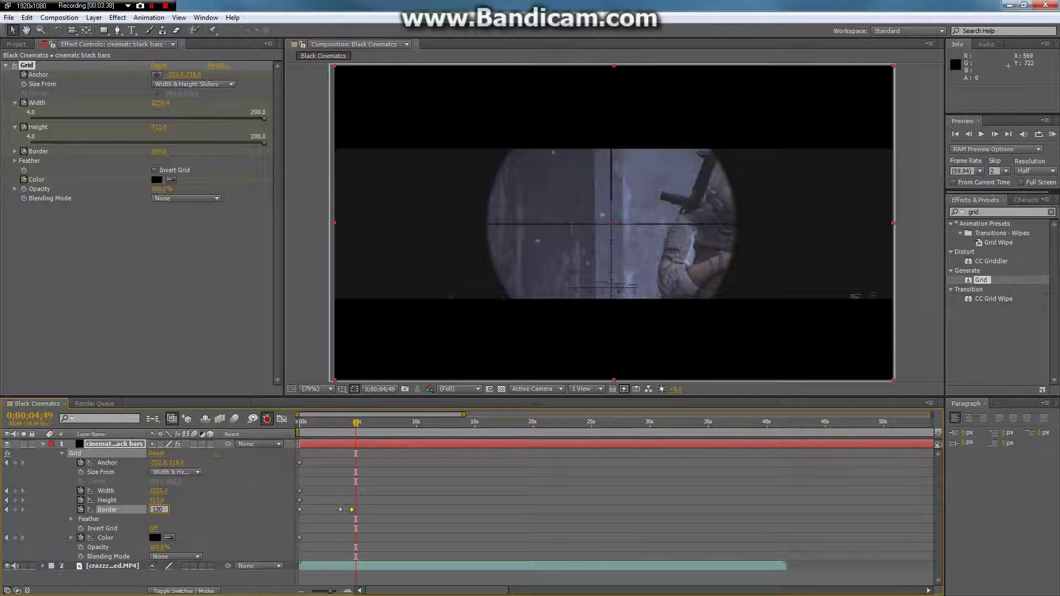
key(Return)
Step: Start the work area at about 2 seconds, then RAM preview and scrub through the animated black bars
click(336, 422)
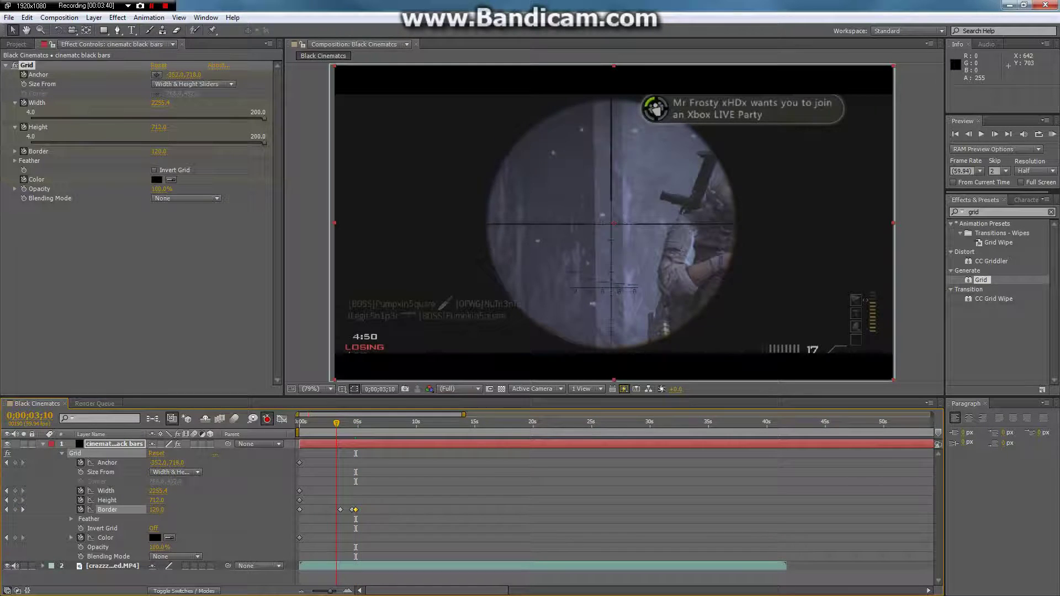
drag(298, 433, 321, 433)
key(KP_0)
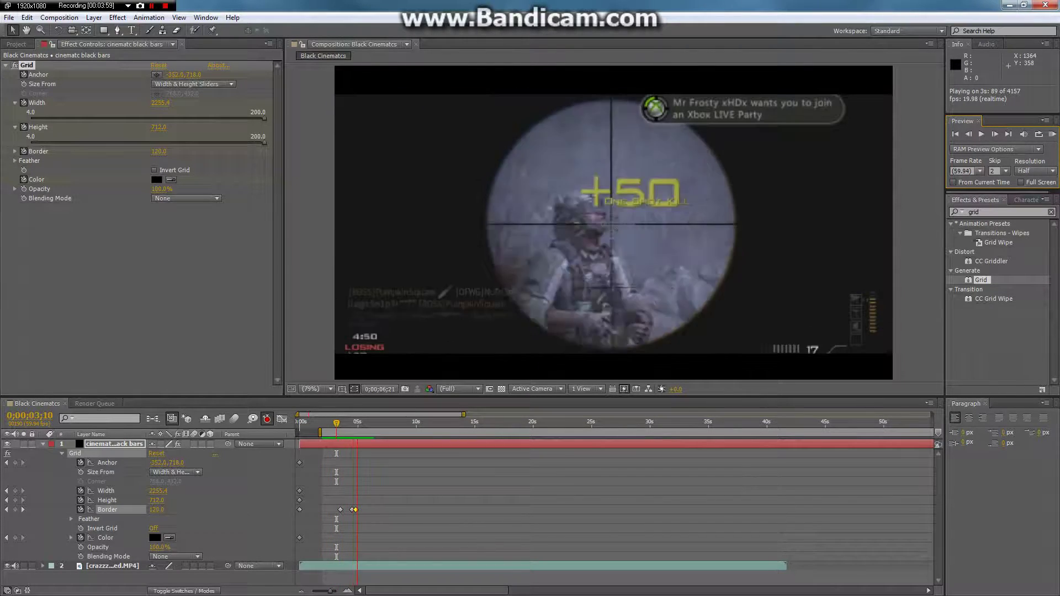
key(space)
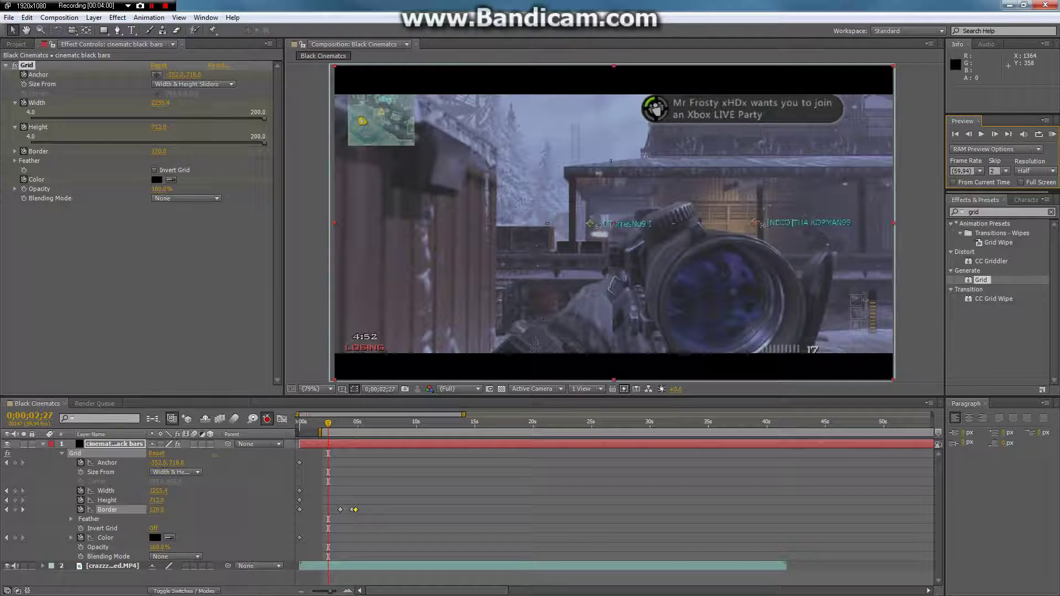
drag(327, 422, 410, 422)
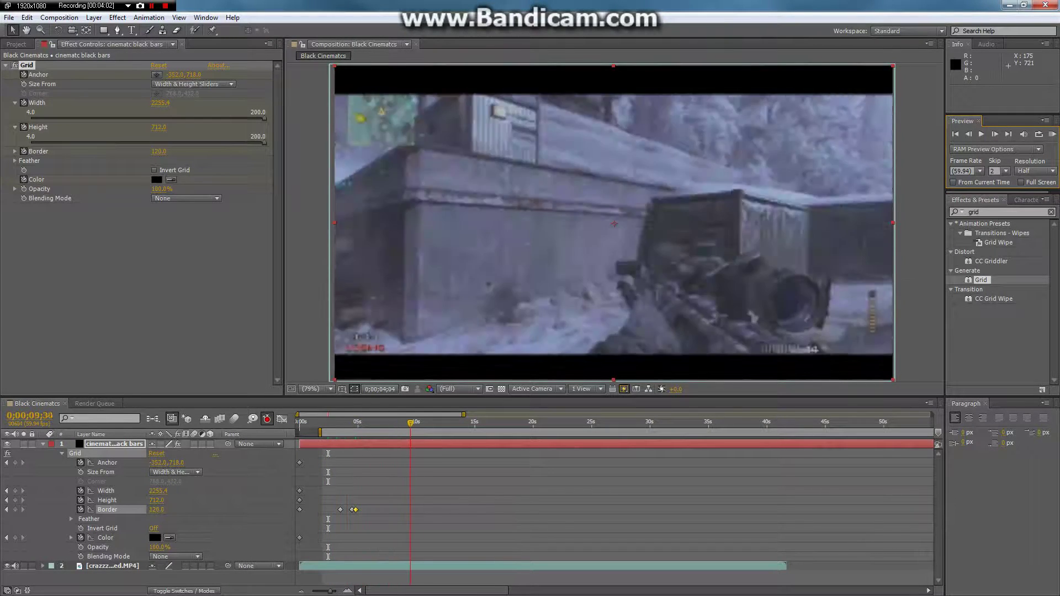